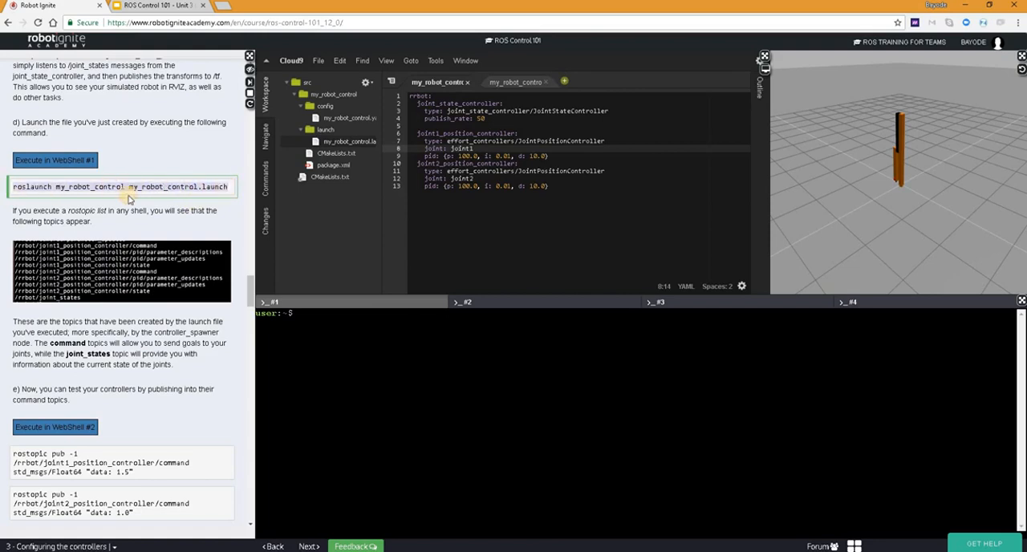
Step: Run roslaunch my_robot_control my_robot_control.launch in web shell #1 to start the robot's controllers
left_click(317, 318)
right_click(319, 319)
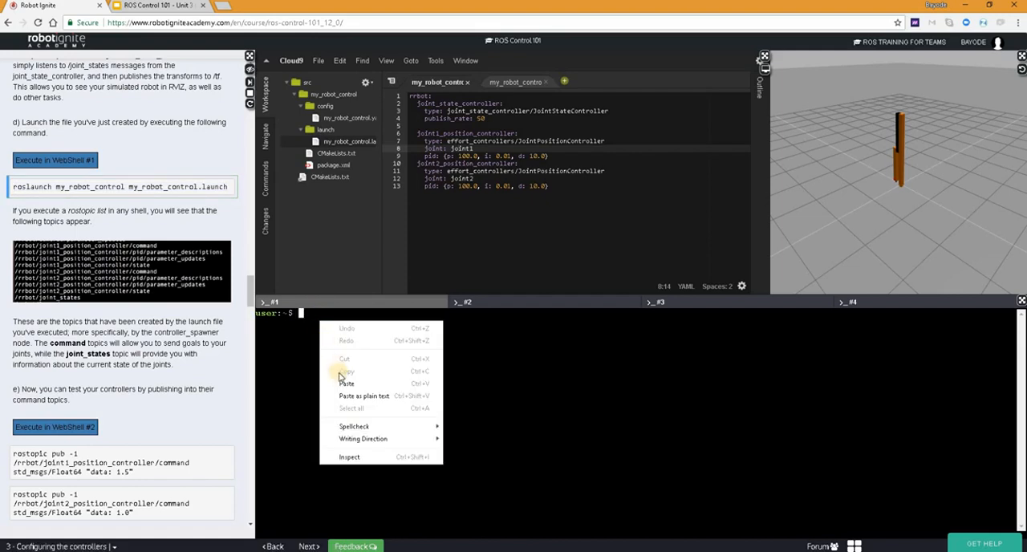
left_click(346, 384)
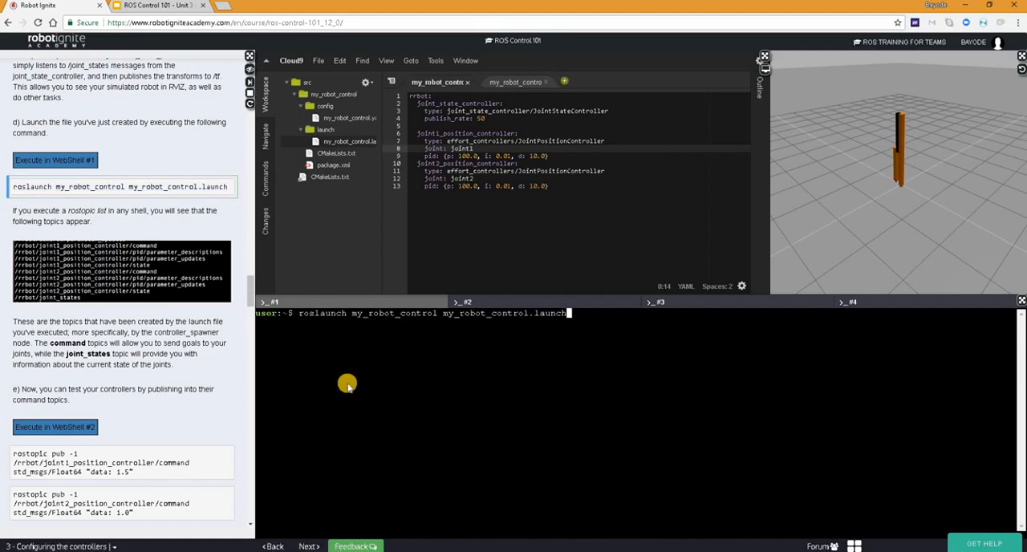
key("Return")
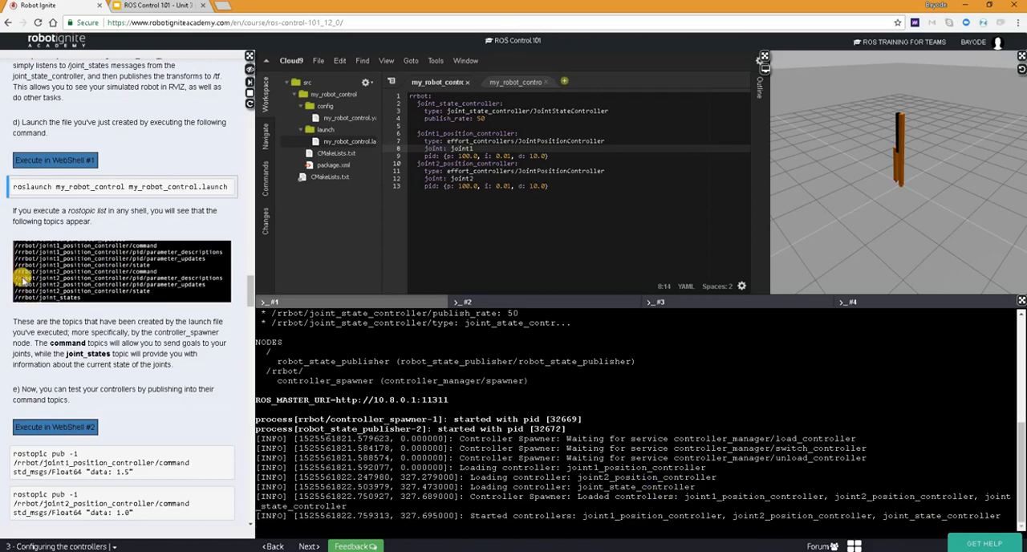
Step: Copy the rqt_gui command from Exercise 2.4 and run rosrun rqt_gui rqt_gui in web shell #2
scroll(56, 278, "down", 10)
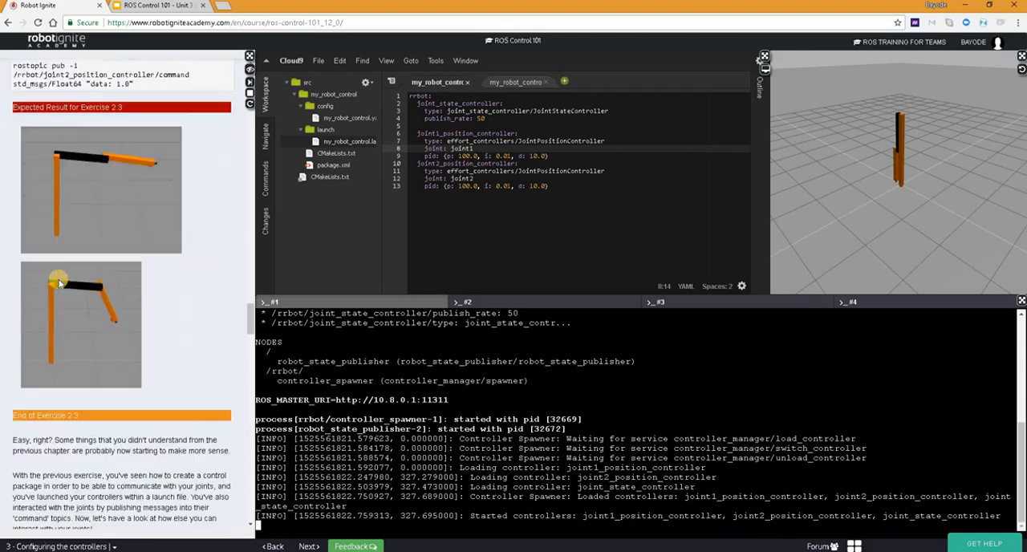
scroll(59, 283, "down", 5)
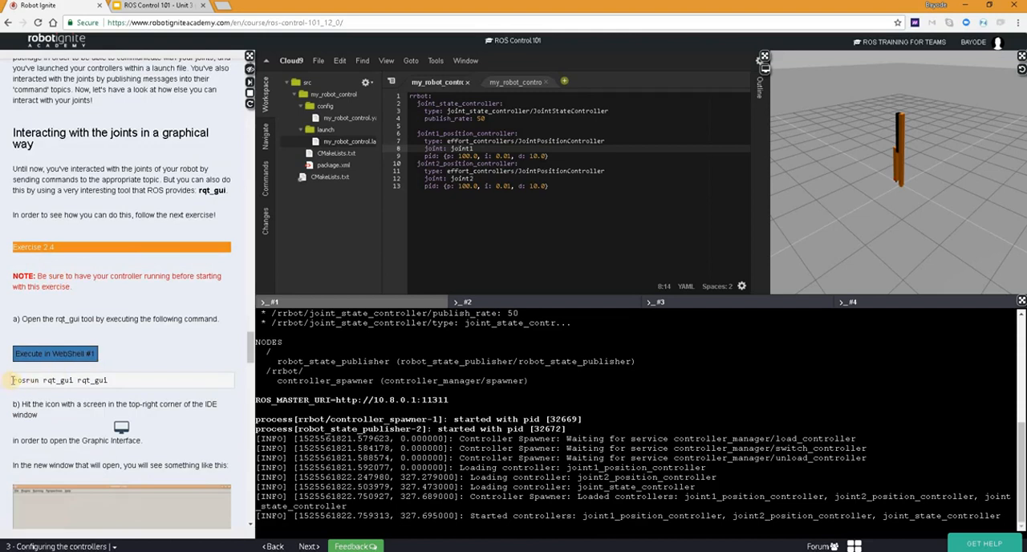
left_click(12, 379)
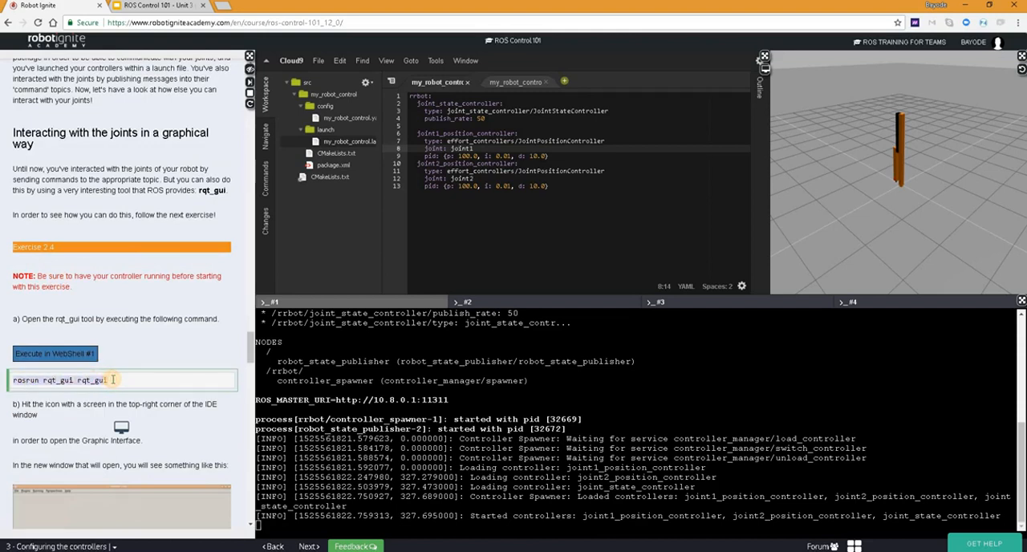
left_click(477, 302)
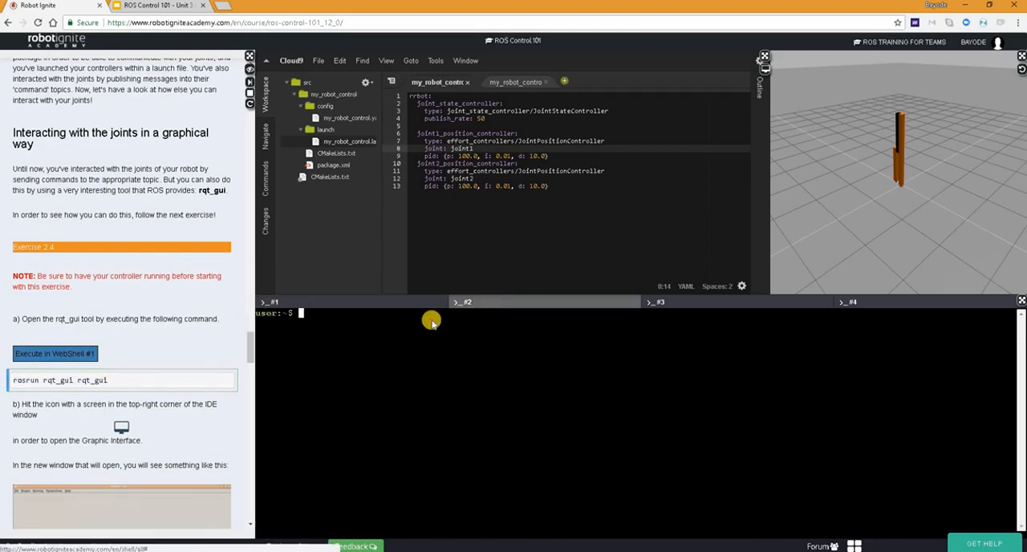
right_click(339, 328)
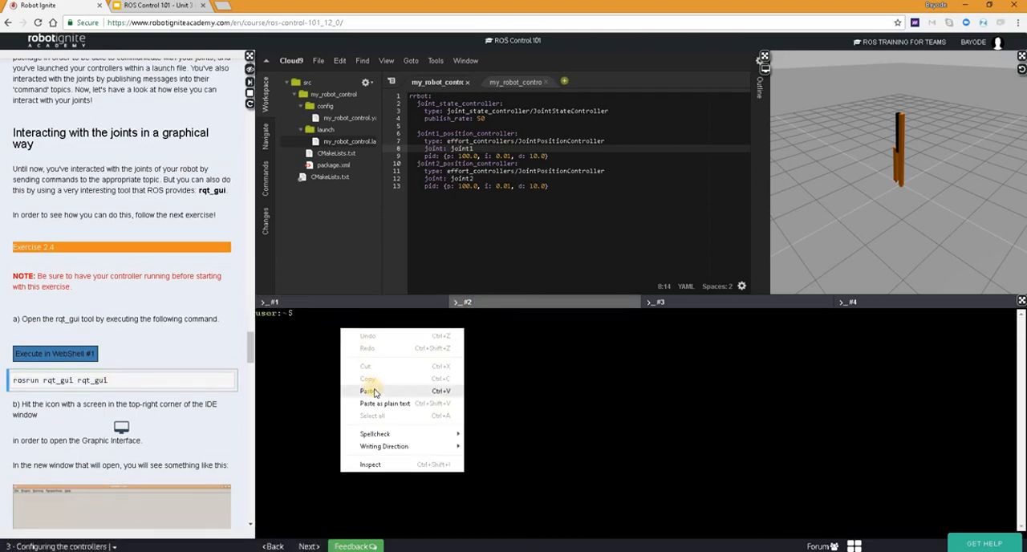
left_click(369, 391)
key("Return")
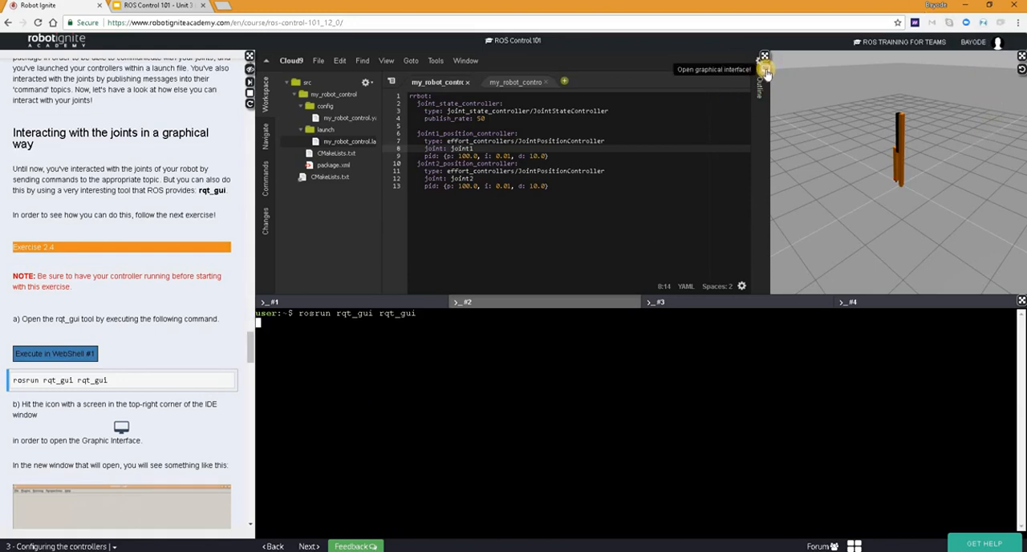
Step: Open the graphical interface and load the Message Publisher topics plugin in the maximized rqt window
left_click(766, 72)
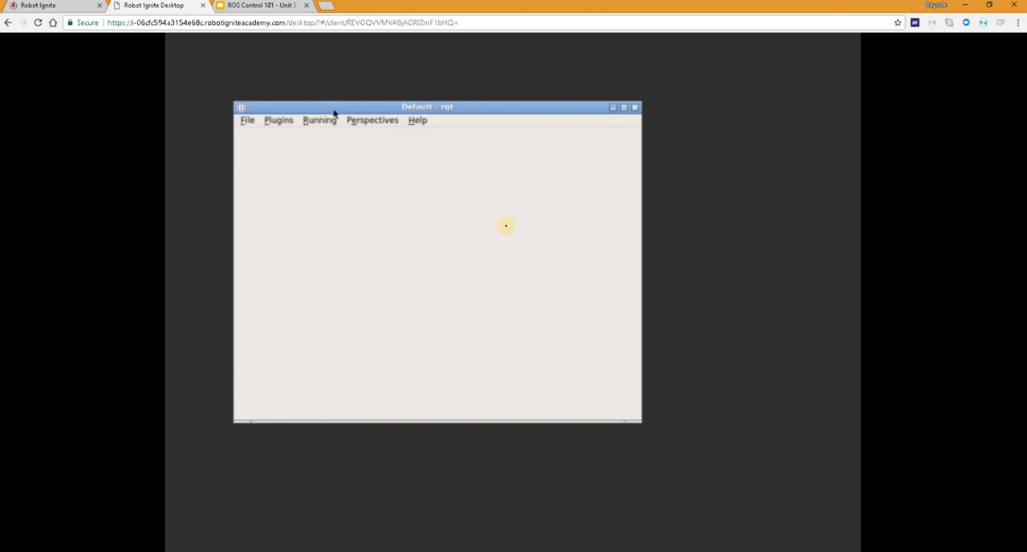
left_click(625, 108)
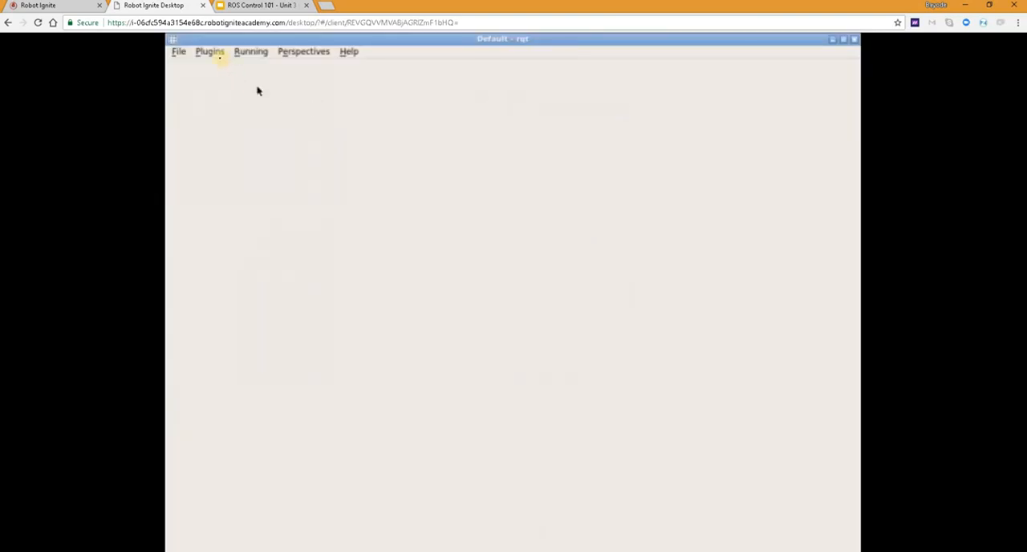
left_click(215, 52)
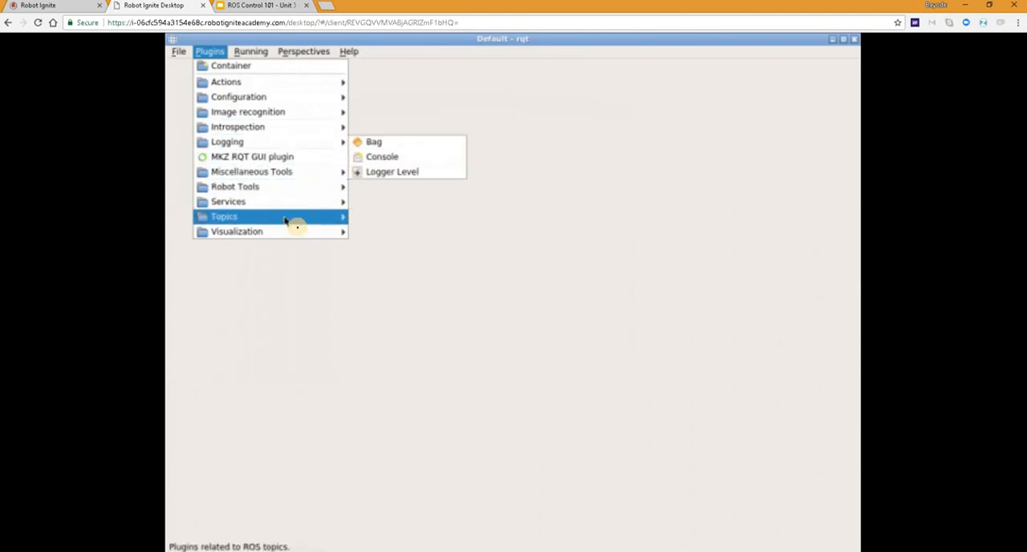
mouse_move(318, 227)
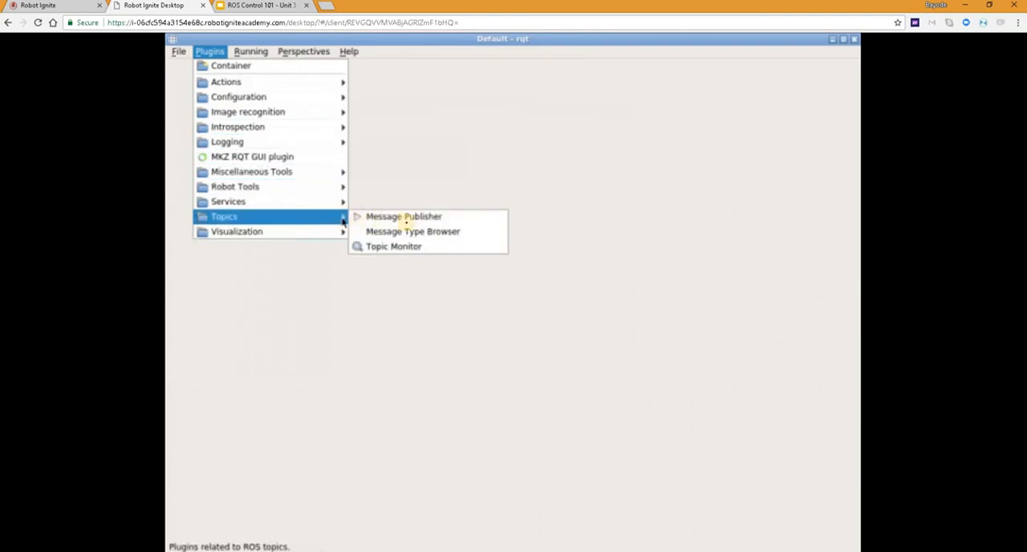
left_click(407, 218)
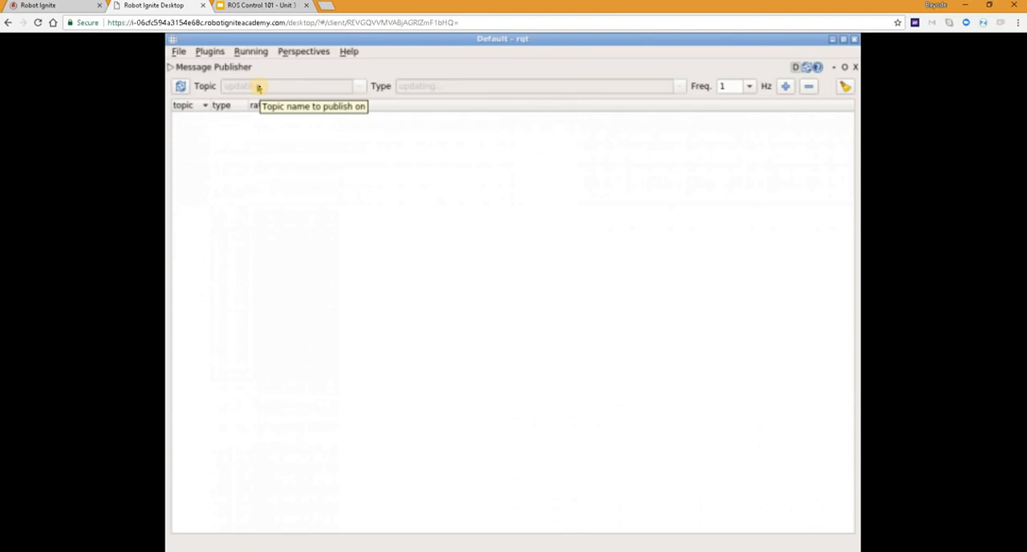
left_click(40, 6)
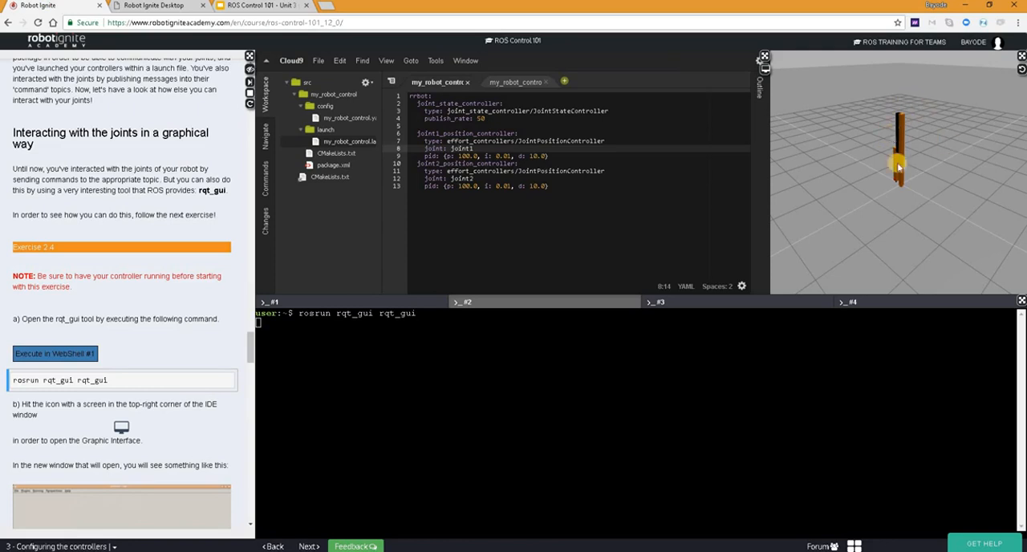
left_click(154, 6)
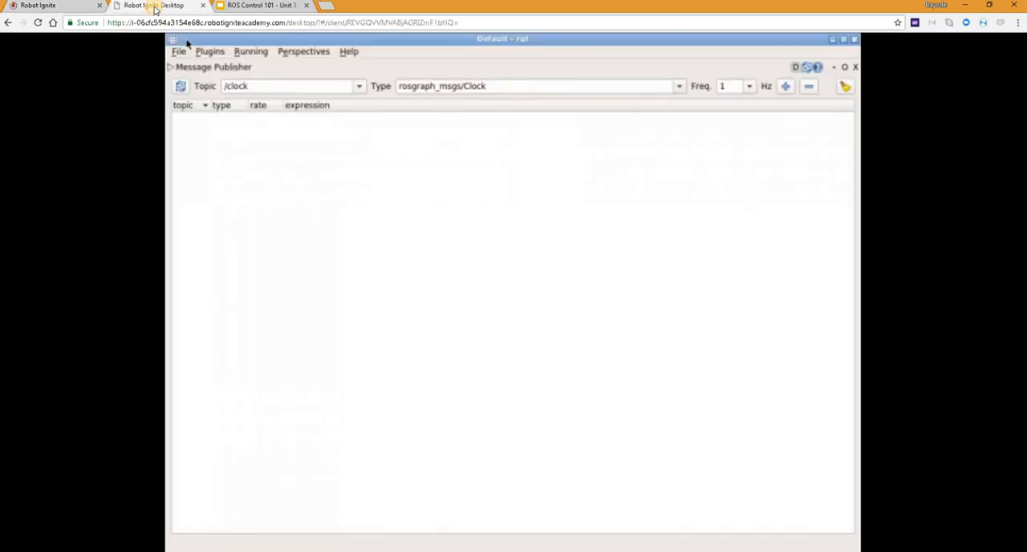
Step: Add the topic /rrbot/joint1_position_controller/command to the Message Publisher list
left_click(259, 86)
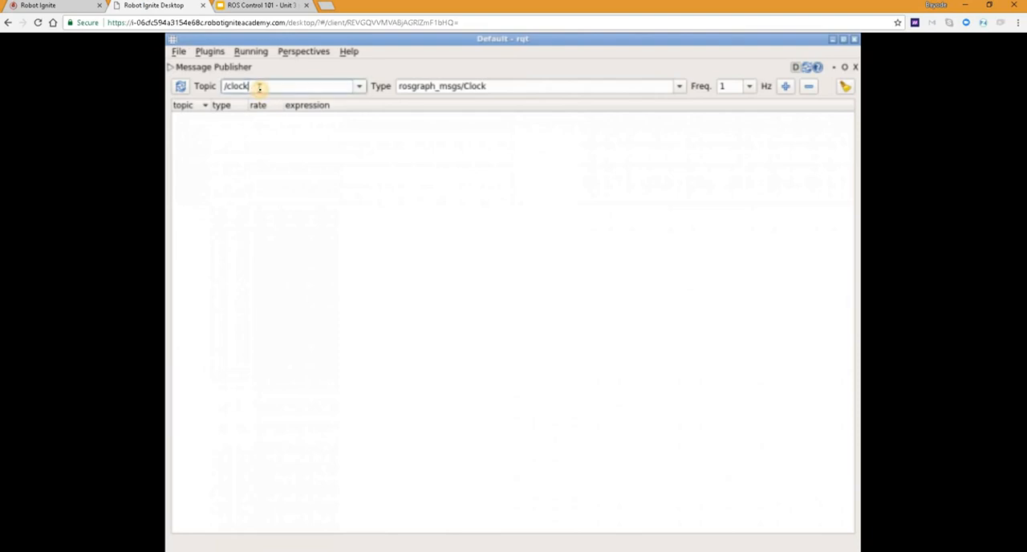
key("BackSpace")
key("BackSpace")
key("BackSpace")
key("BackSpace")
key("BackSpace")
key("BackSpace")
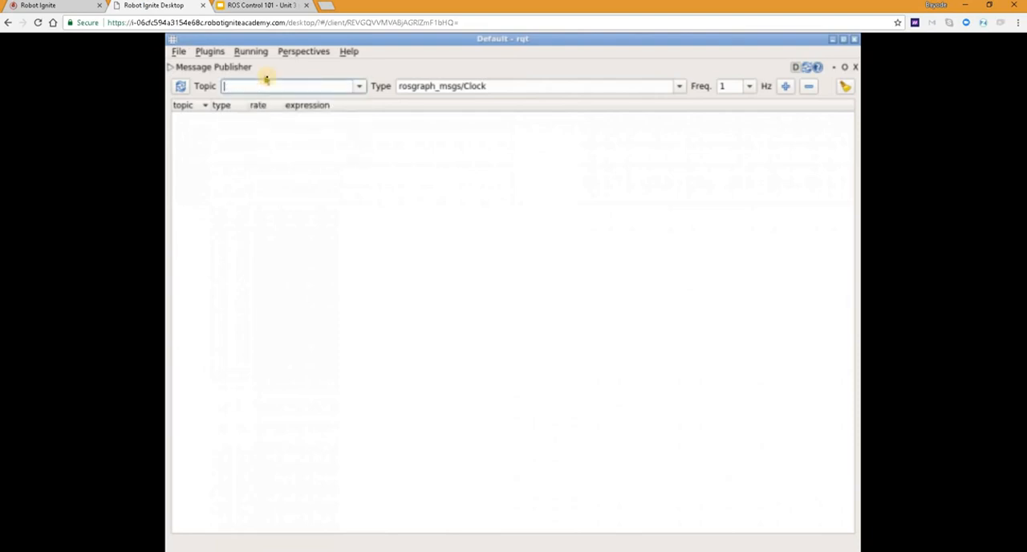
type("/")
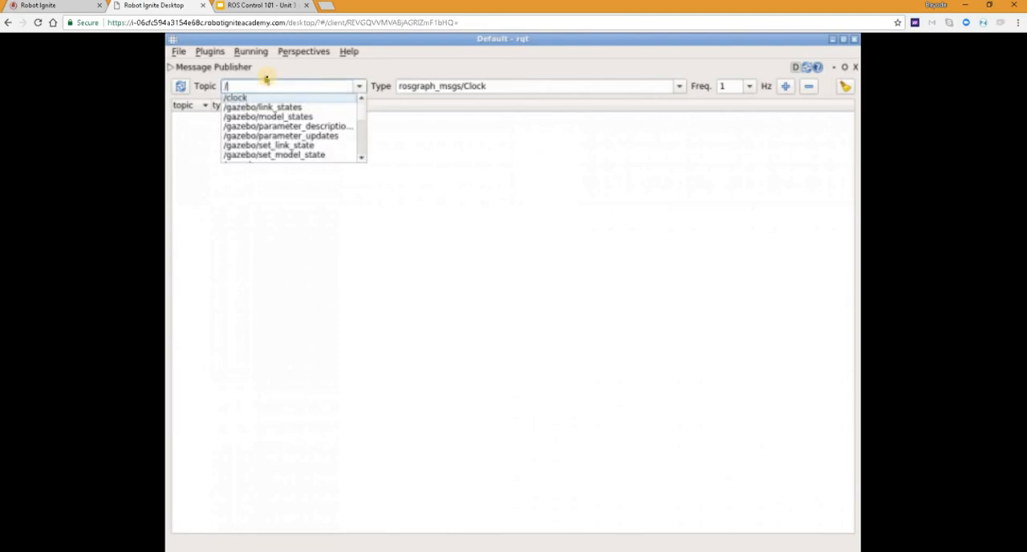
type("rrbot")
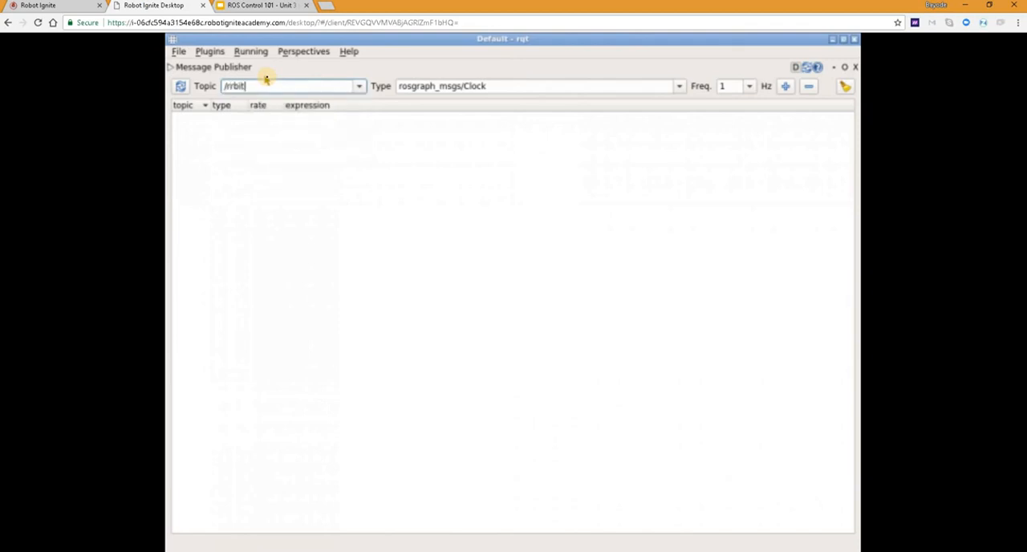
key("BackSpace")
key("BackSpace")
type("ot")
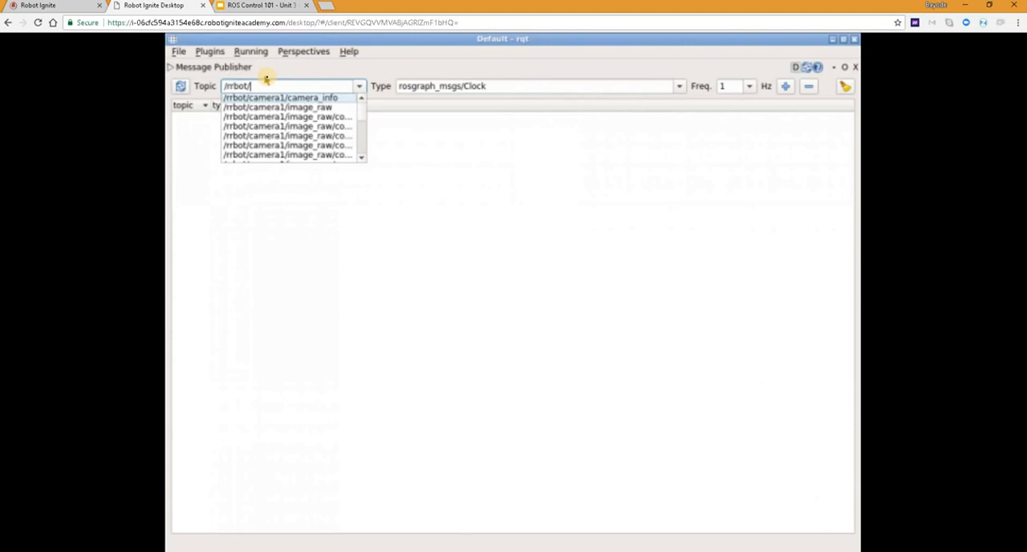
type("/joint")
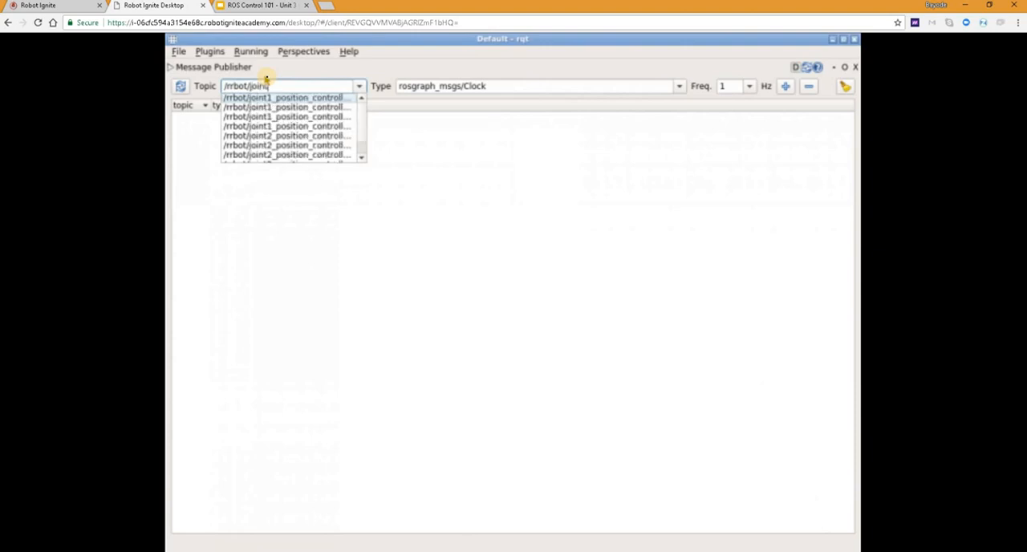
type("1")
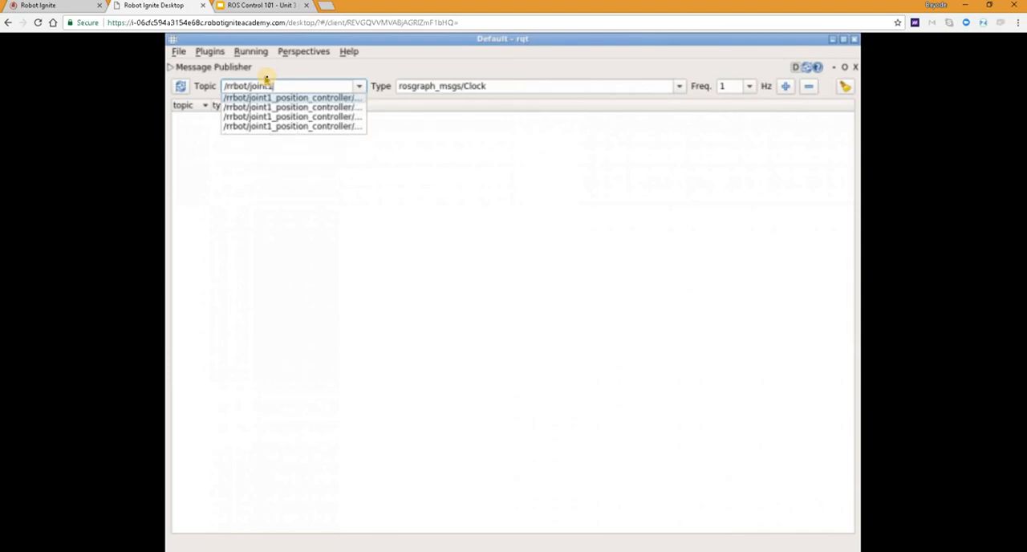
type("_position_controller")
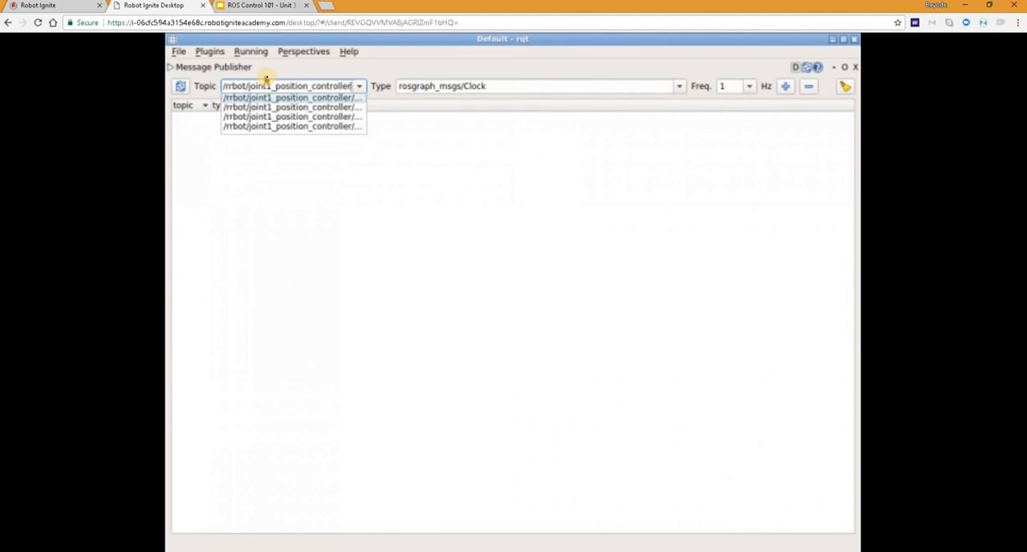
type("/co")
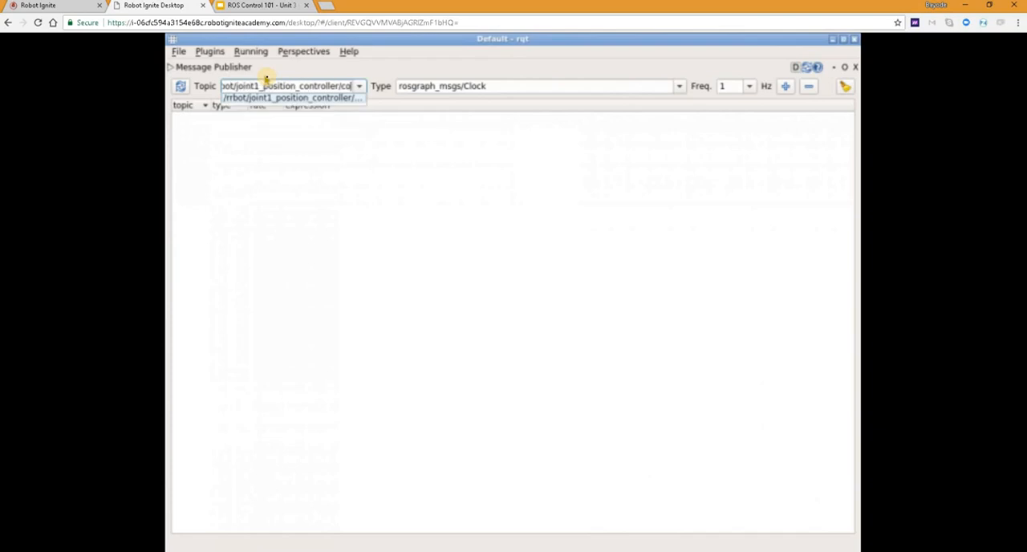
type("mmand")
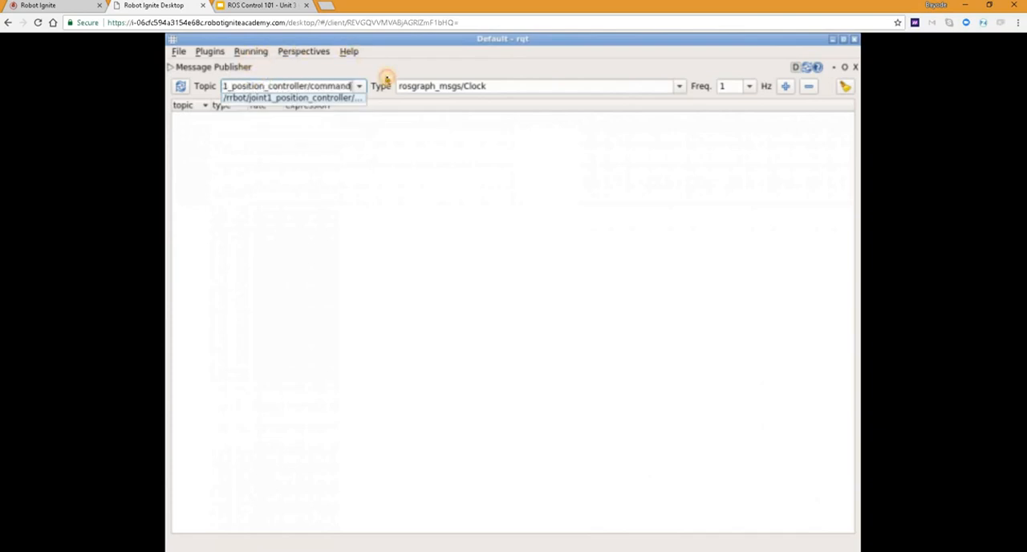
left_click(387, 79)
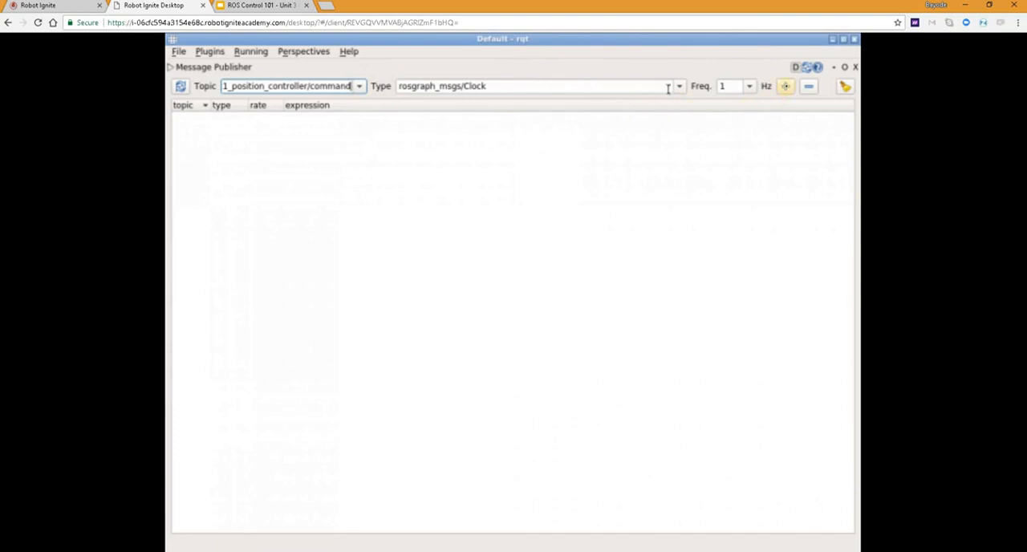
left_click(785, 86)
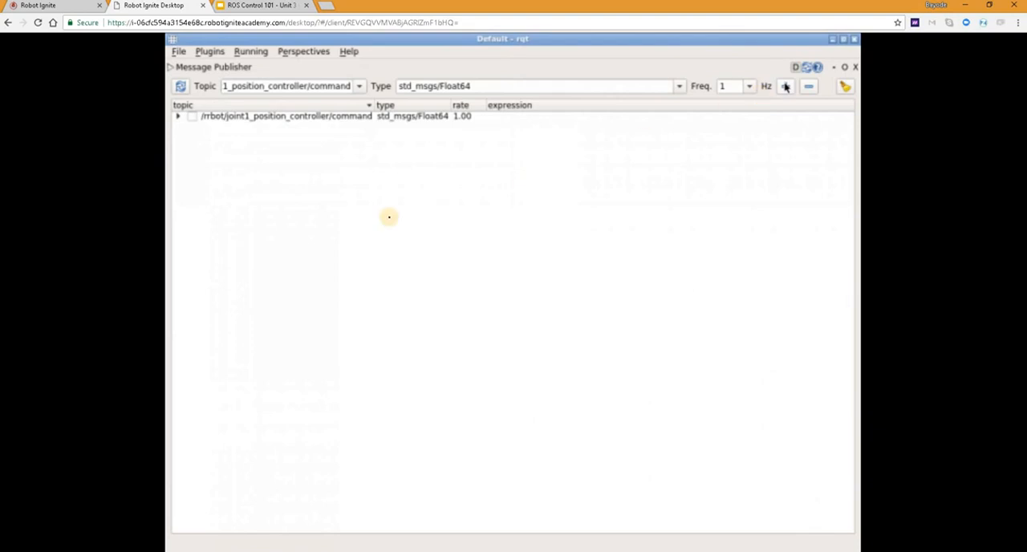
Step: Expand the joint1 command topic and set its publishing rate to 100
left_click(180, 119)
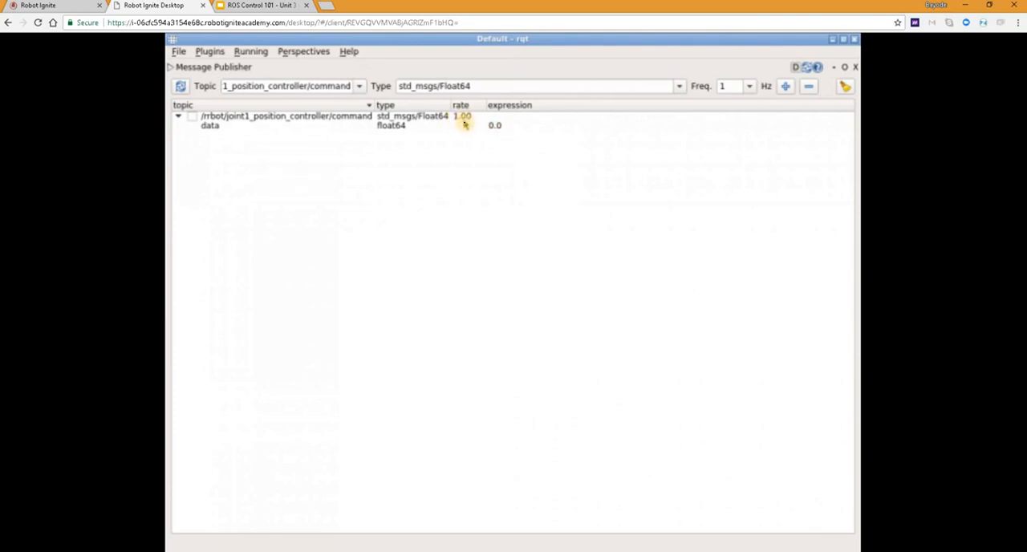
double_click(462, 120)
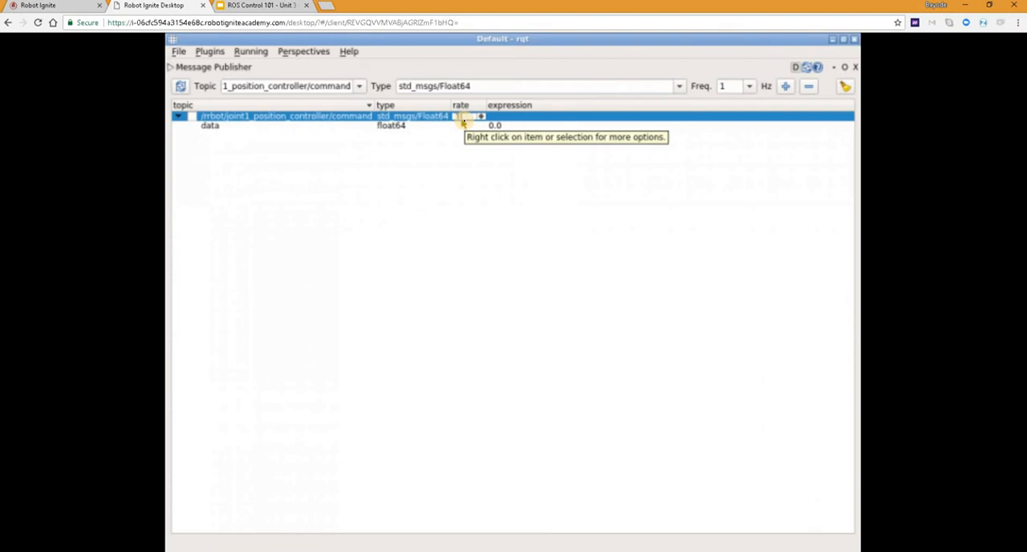
type("100")
key("Return")
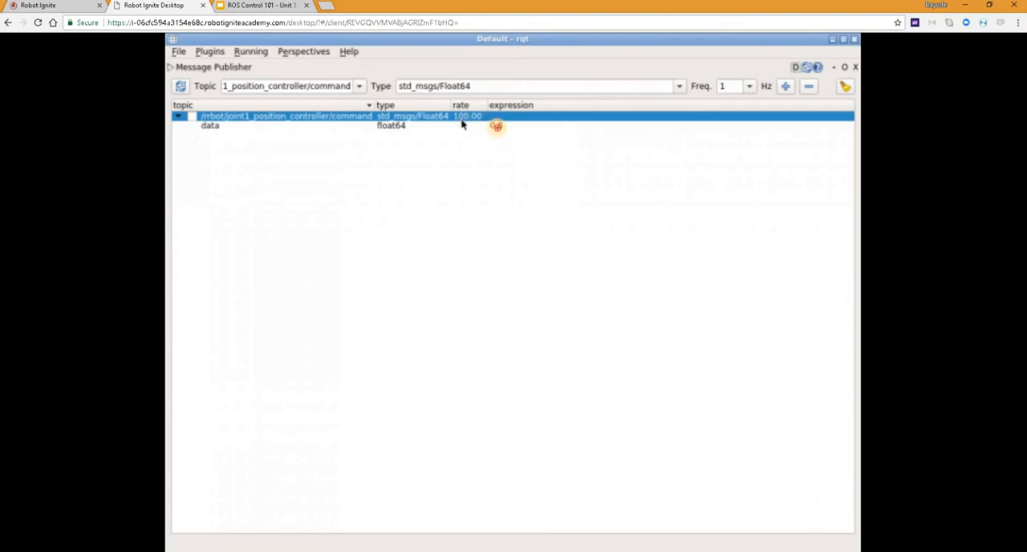
Step: Set the expression of the joint1 topic's data field to sin(i/100)
double_click(496, 126)
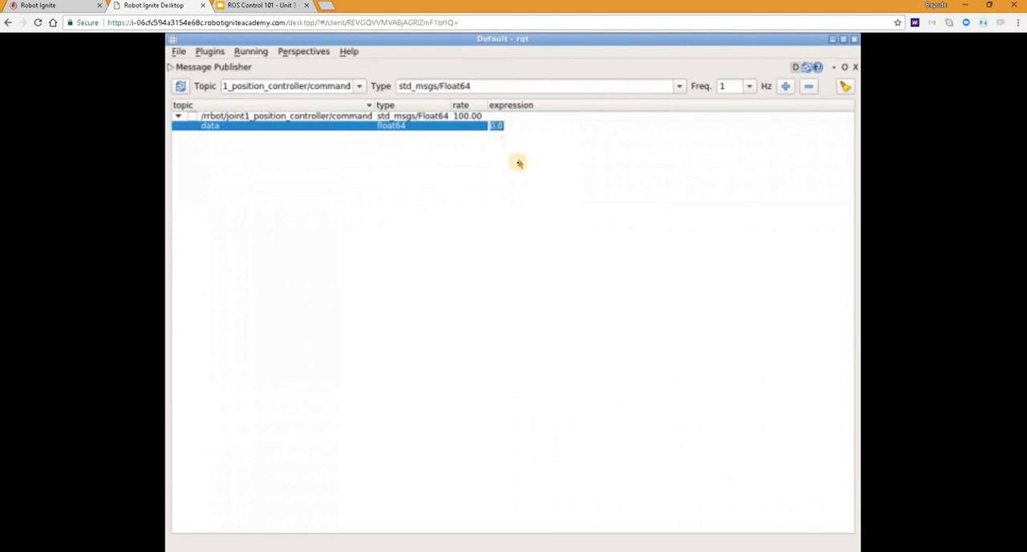
type("s")
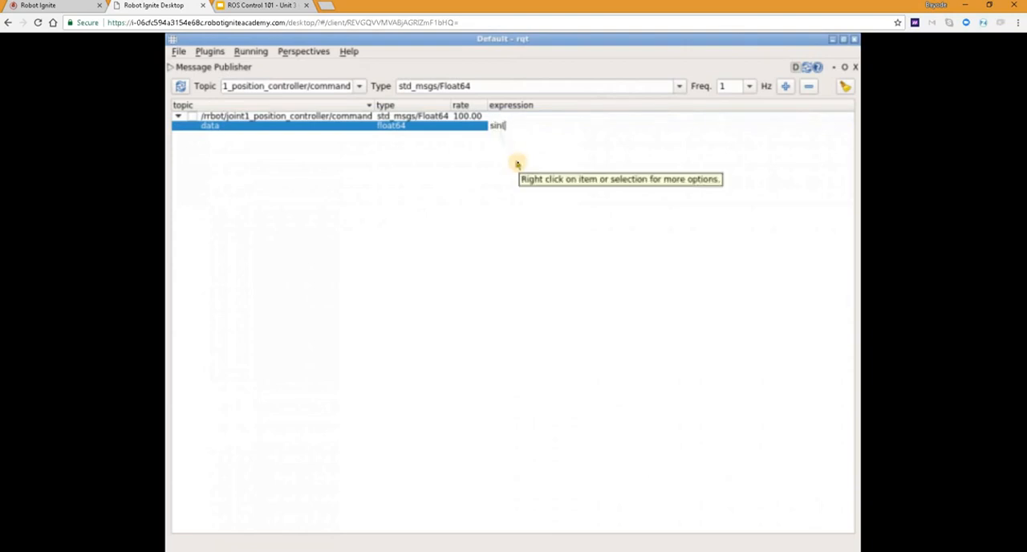
type("in(i/100")
key("Return")
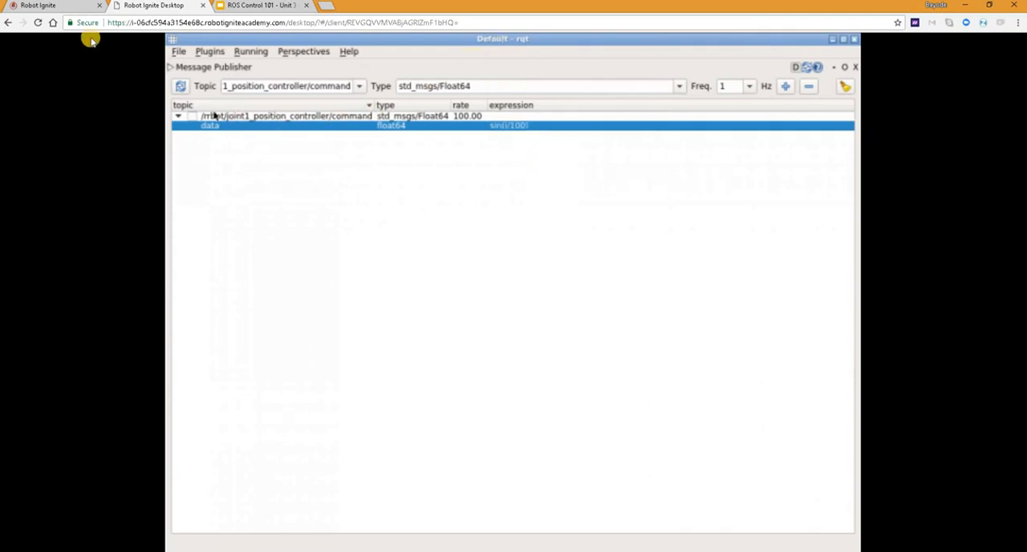
Step: Start publishing the joint1 command topic and view the robot's motion in the course page's simulation
left_click(71, 6)
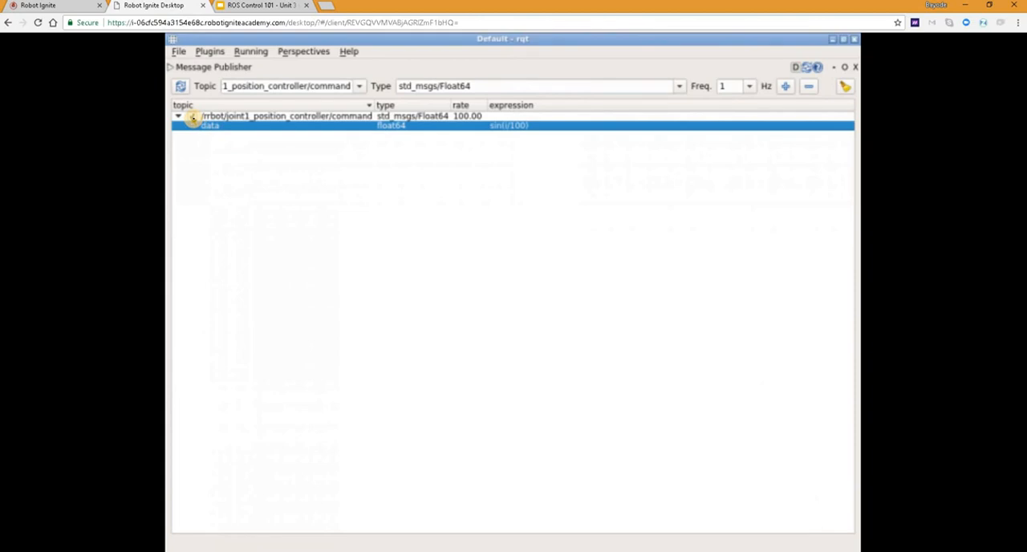
left_click(192, 118)
left_click(72, 4)
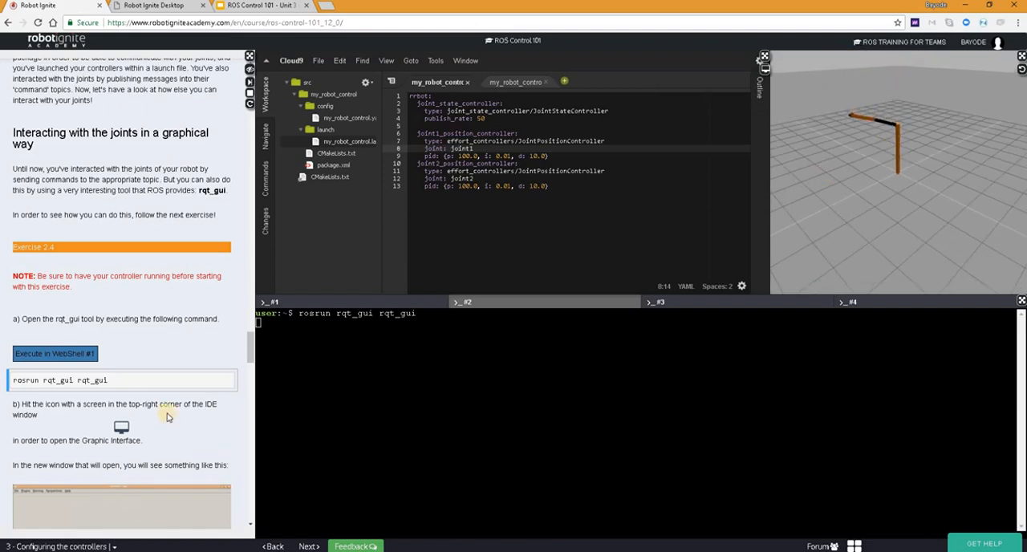
Step: Read on through the exercise instructions, switch to the Robot Ignite Desktop page, and minimize rqt's Message Publisher
scroll(168, 410, "down", 5)
scroll(167, 410, "down", 5)
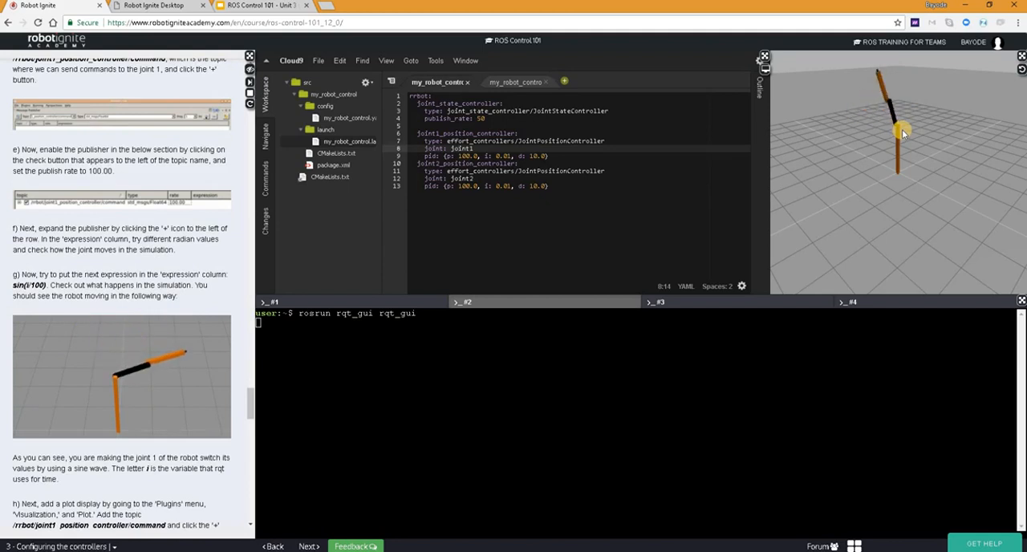
left_click(164, 7)
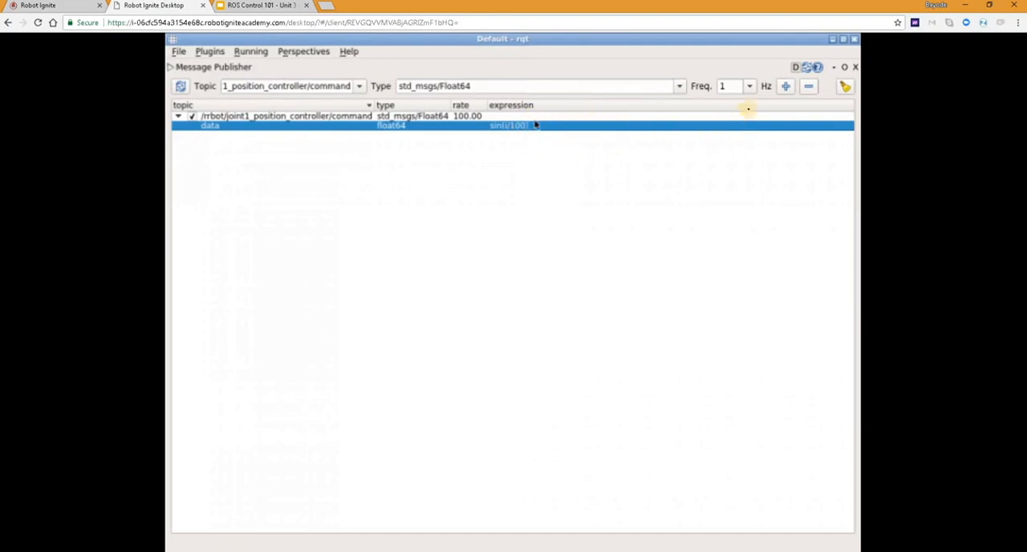
left_click(835, 68)
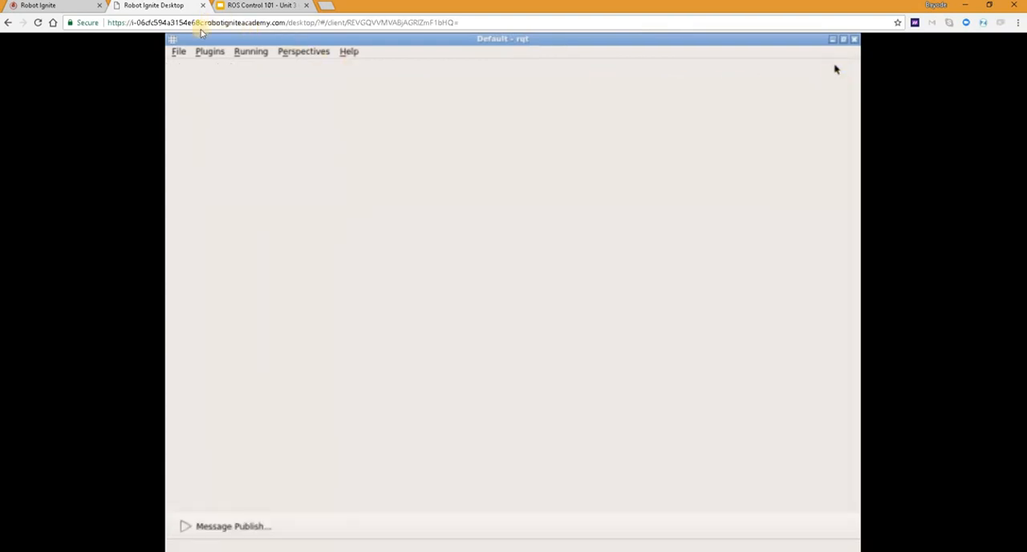
Step: Open the Plot visualization plugin in rqt
left_click(211, 53)
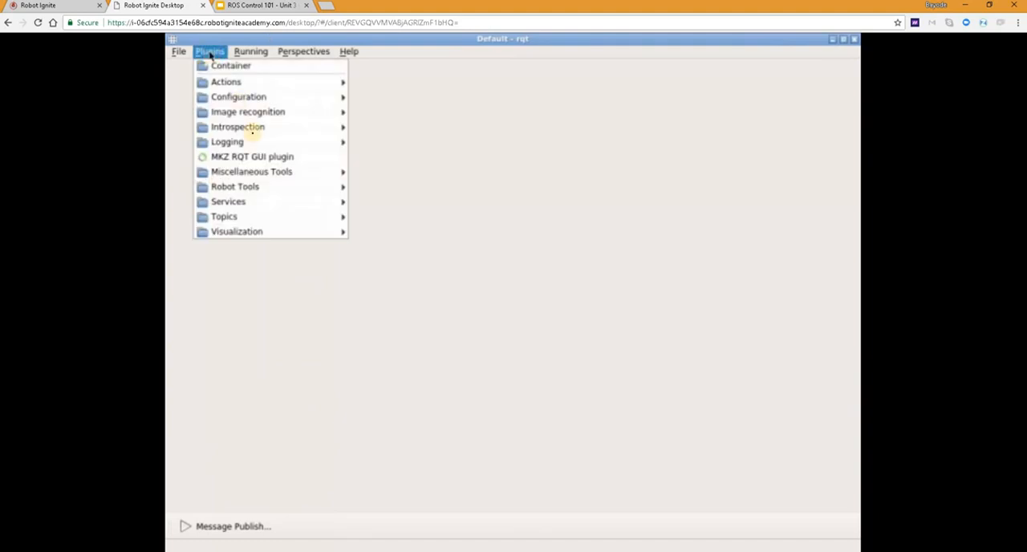
mouse_move(282, 186)
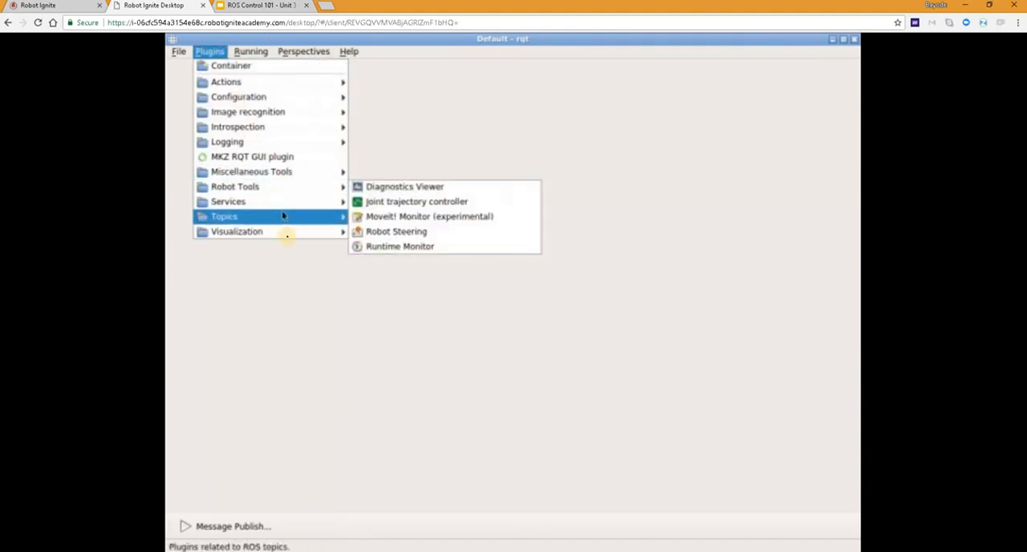
mouse_move(287, 238)
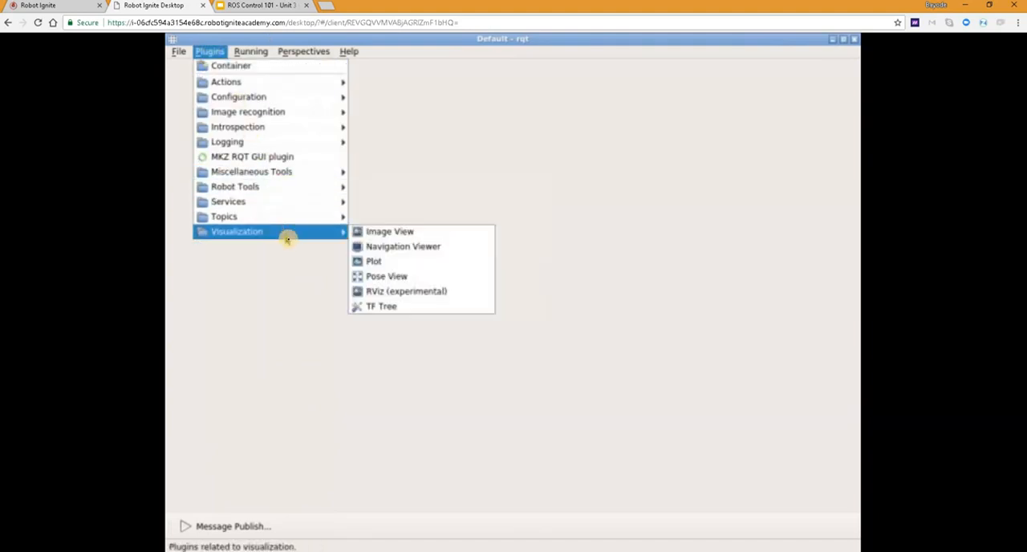
left_click(377, 263)
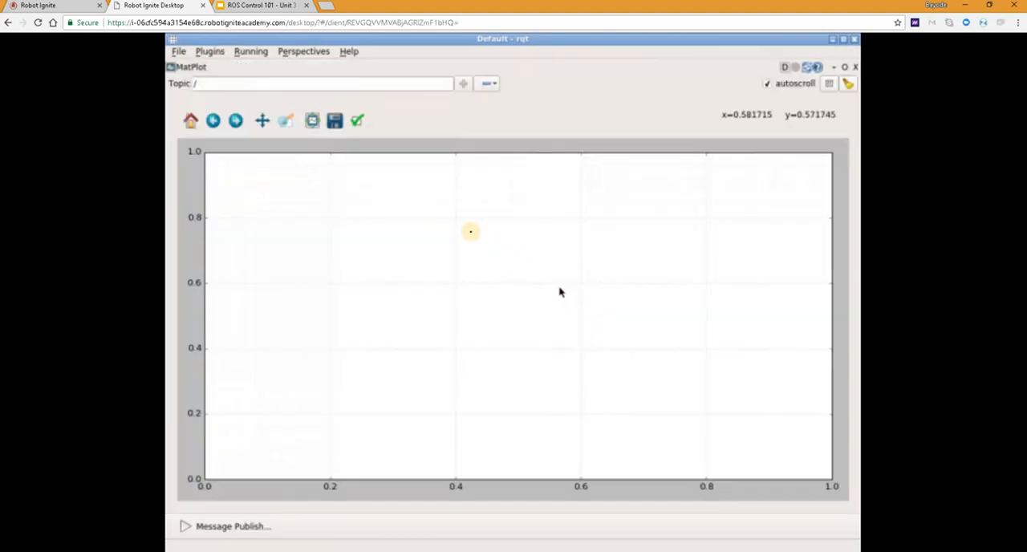
Step: Add the topic /rrbot/joint1_position_controller/command to the plot
left_click(212, 82)
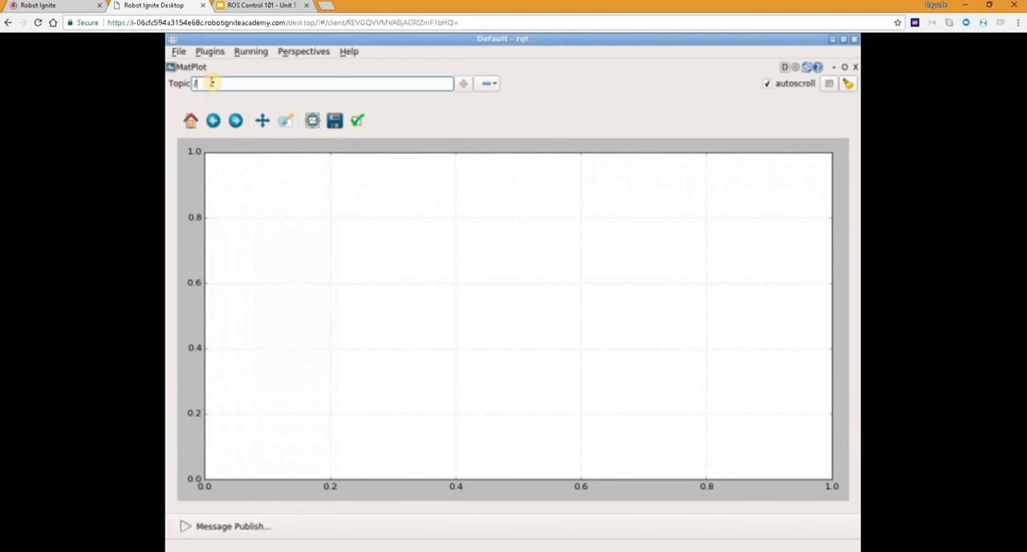
type("rrbot")
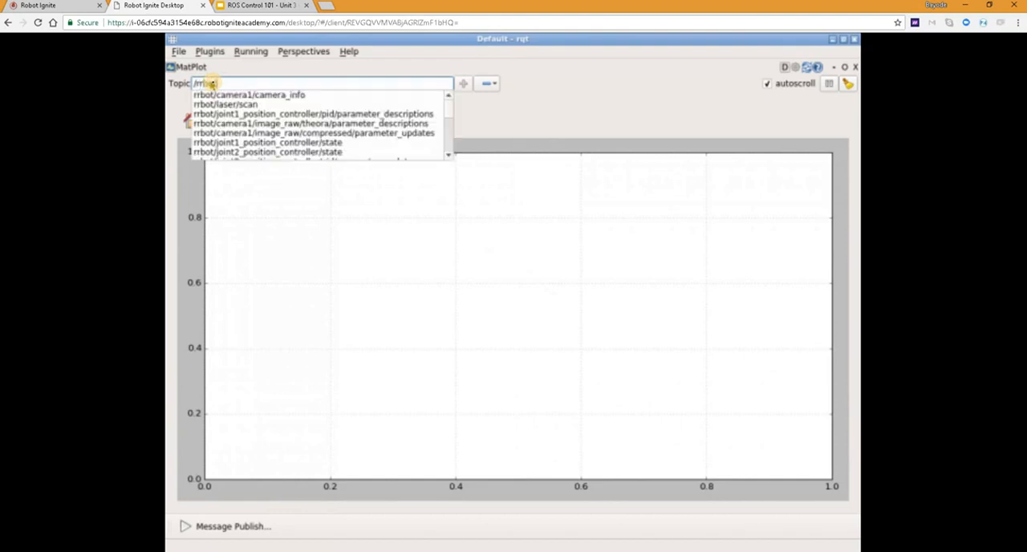
left_click(246, 143)
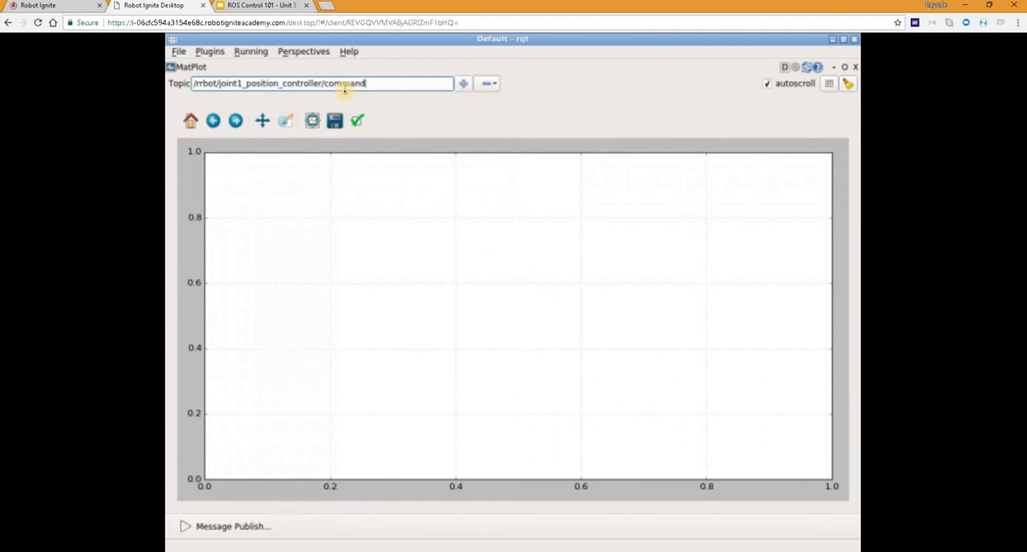
left_click(464, 86)
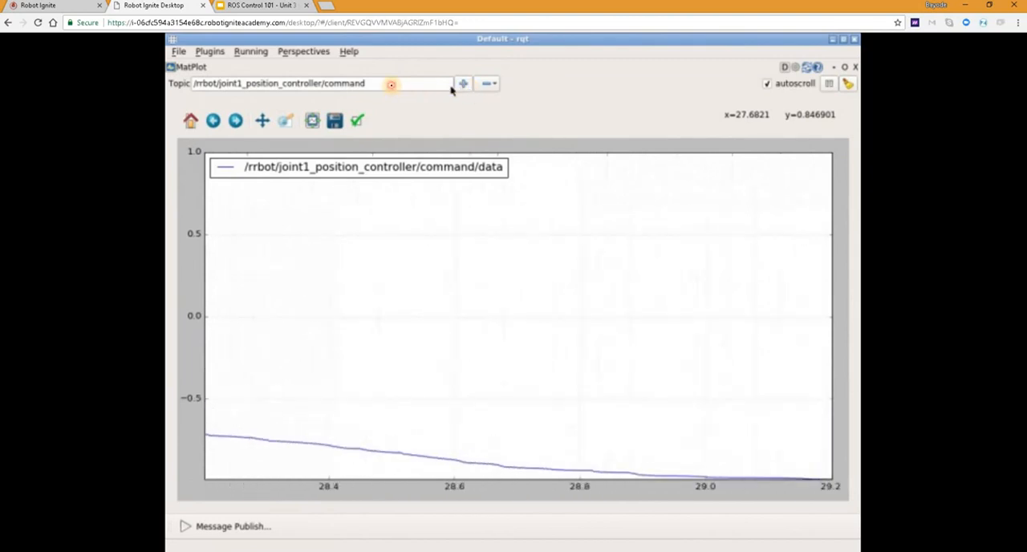
Step: Add the topic /rrbot/joint1_position_controller/state/process_value to the plot as a second curve
left_click(391, 83)
key("BackSpace")
key("BackSpace")
key("BackSpace")
key("BackSpace")
key("BackSpace")
key("BackSpace")
key("BackSpace")
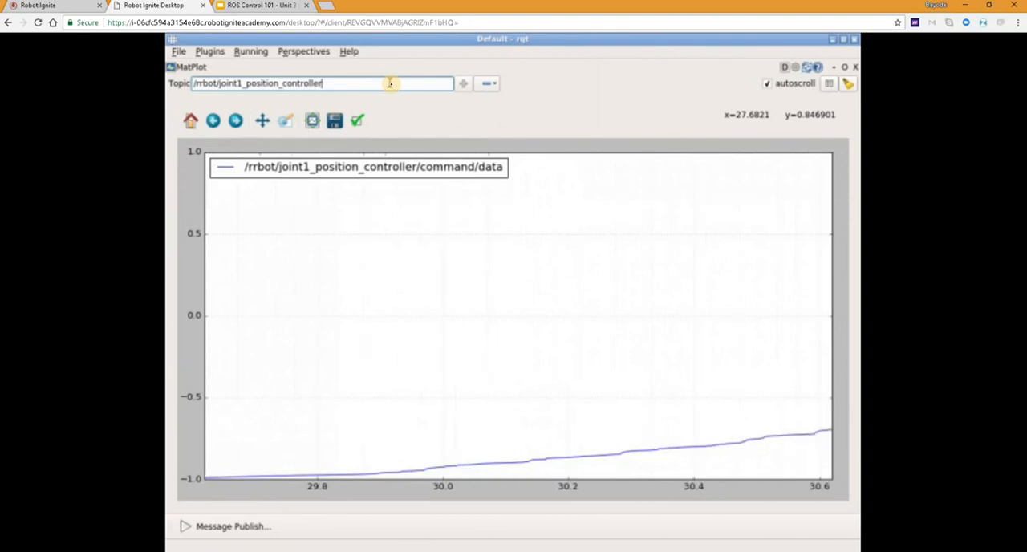
type("state")
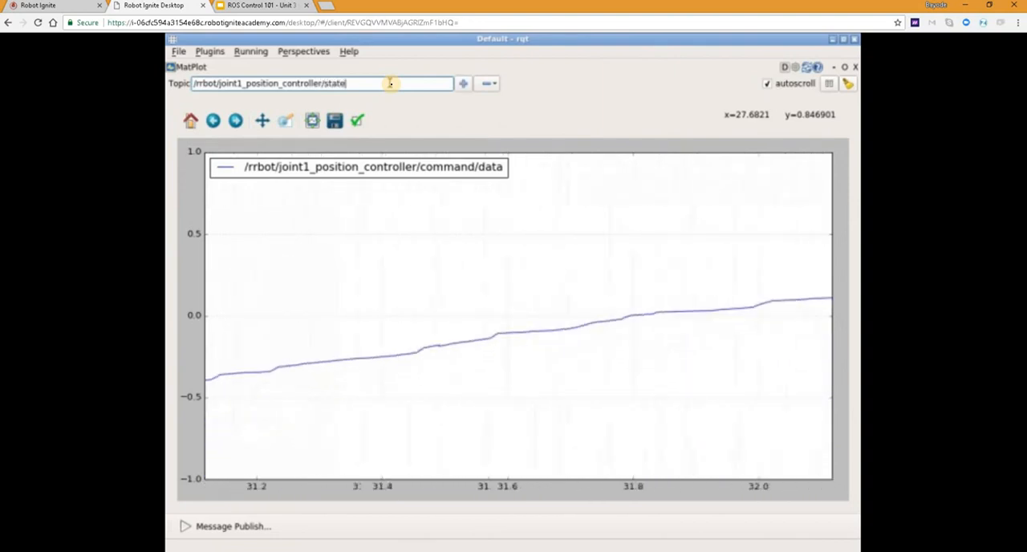
type("/")
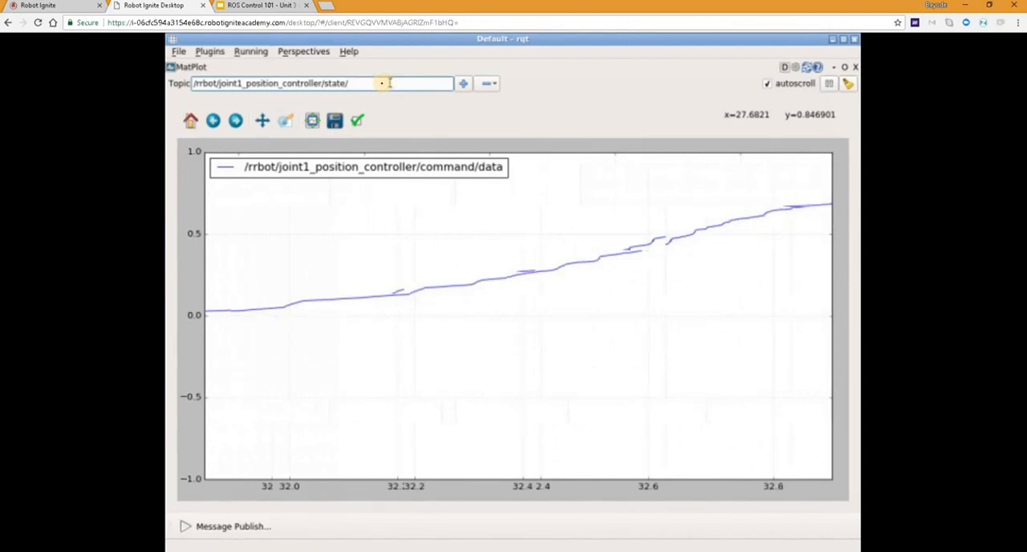
type("p")
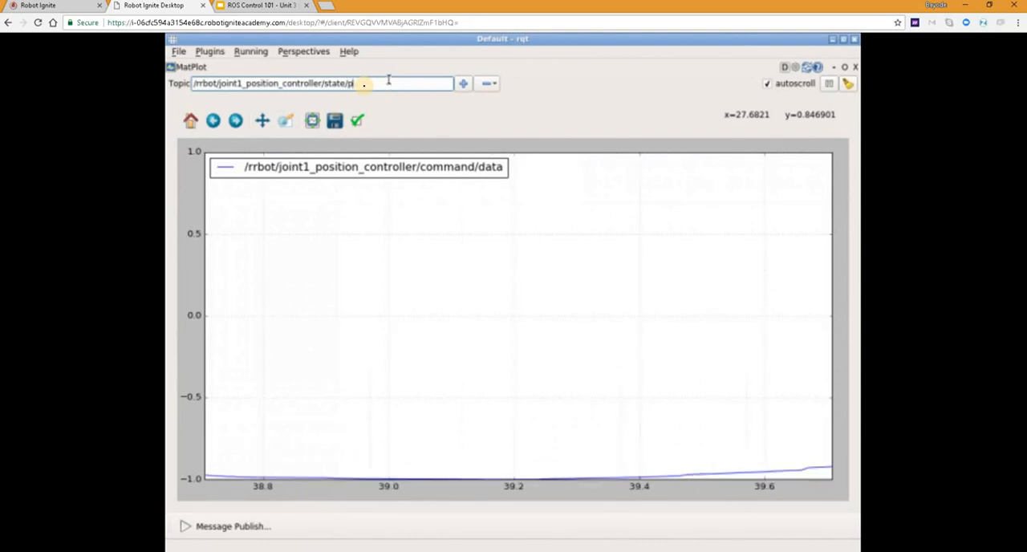
type("ro")
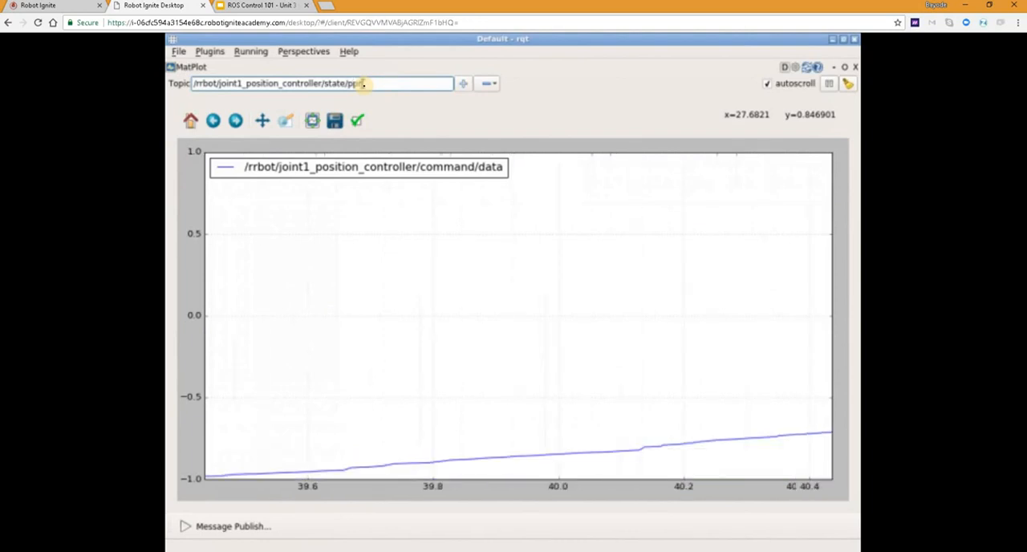
type("cess")
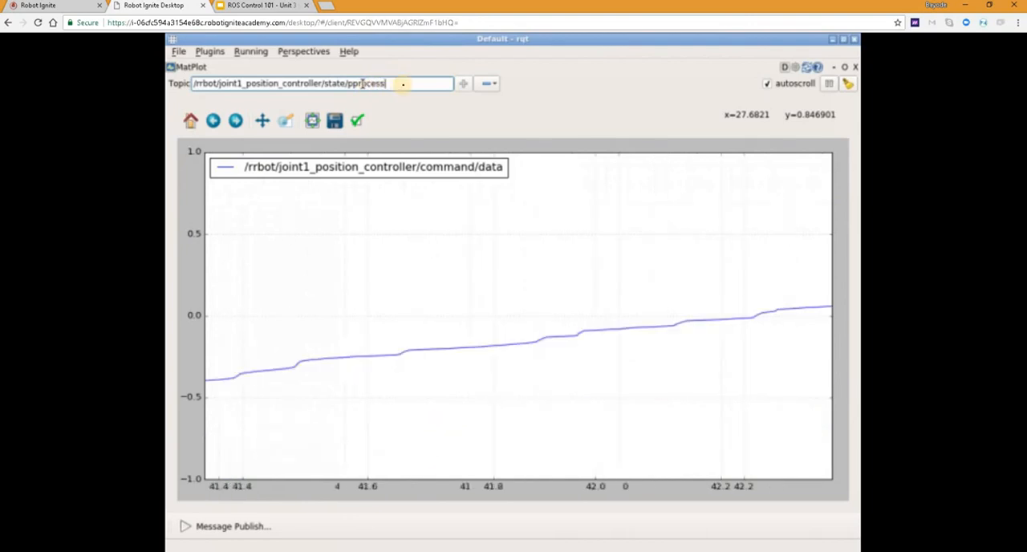
type("_value")
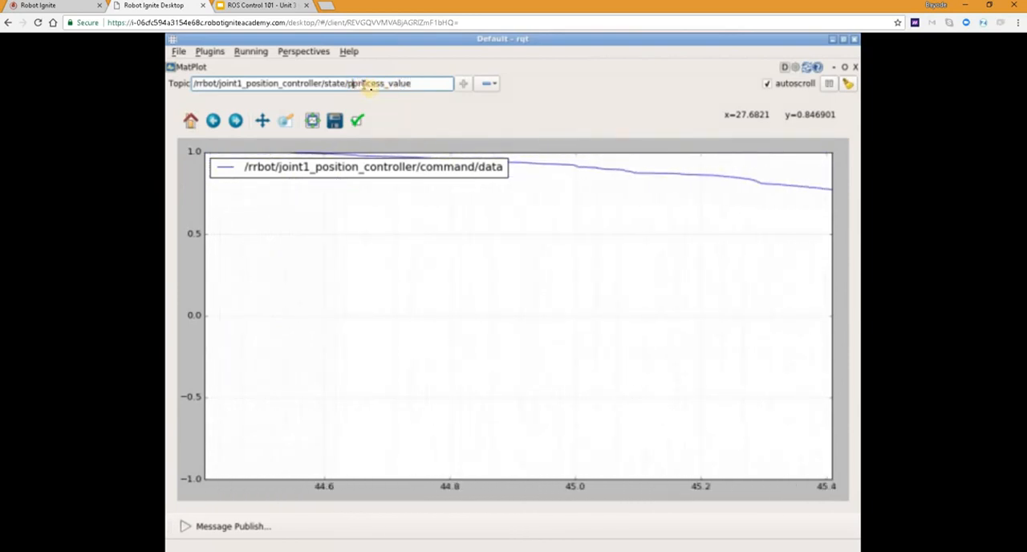
left_click(371, 87)
key("BackSpace")
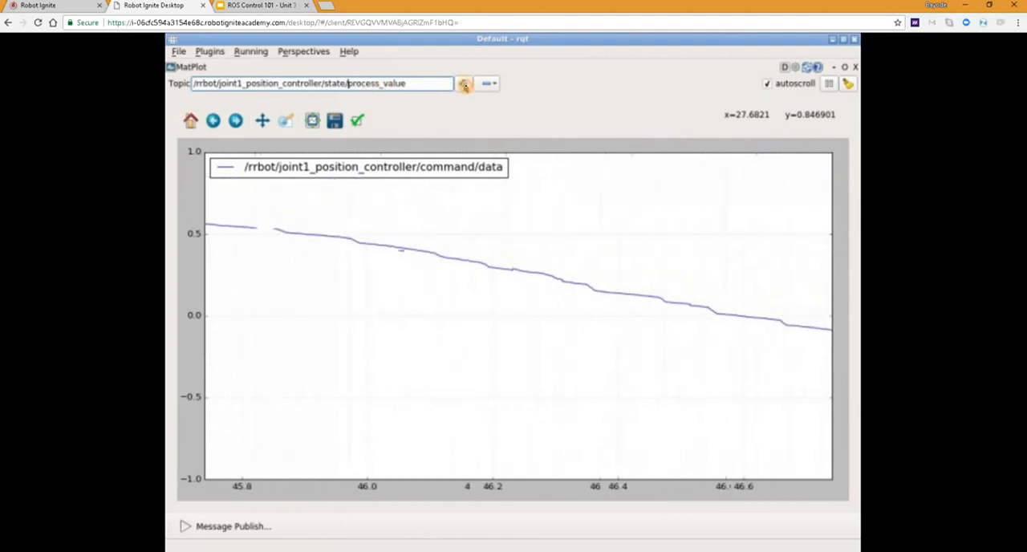
left_click(464, 85)
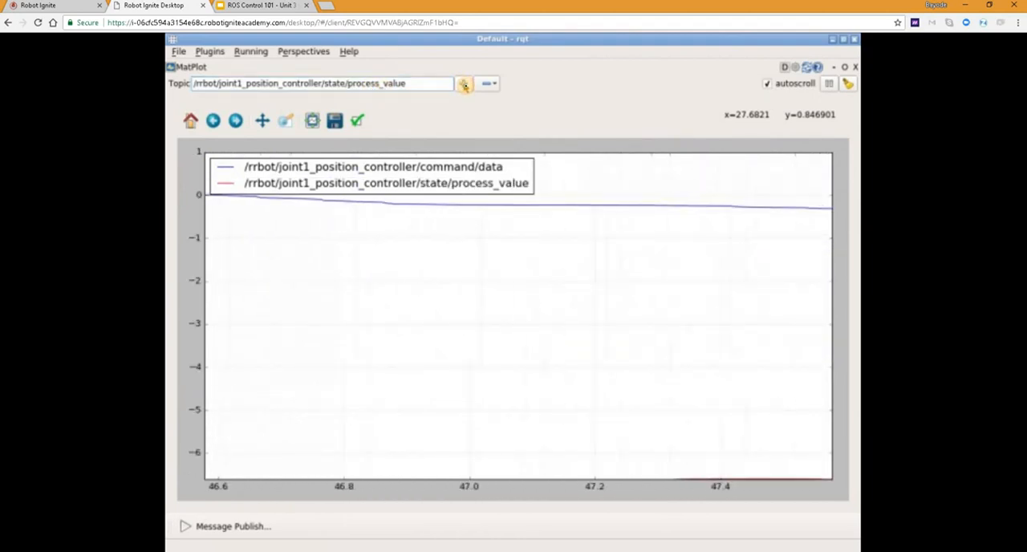